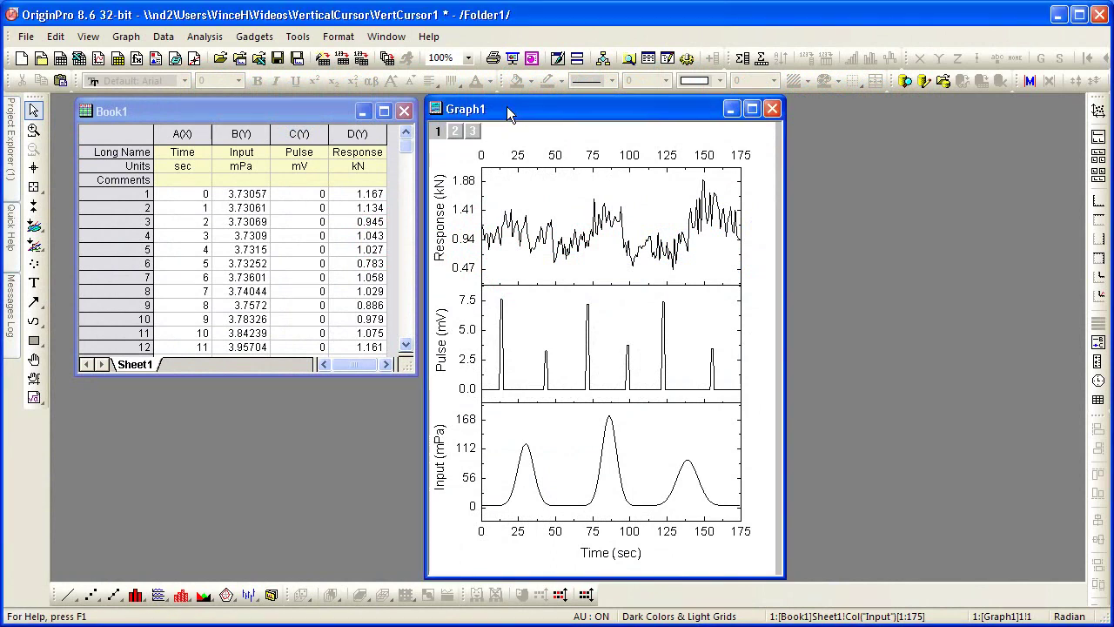
Add a Vertical Cursor gadget to the stacked graph from the Gadgets menu.
{"action": "left_click", "coordinate": [254, 36]}
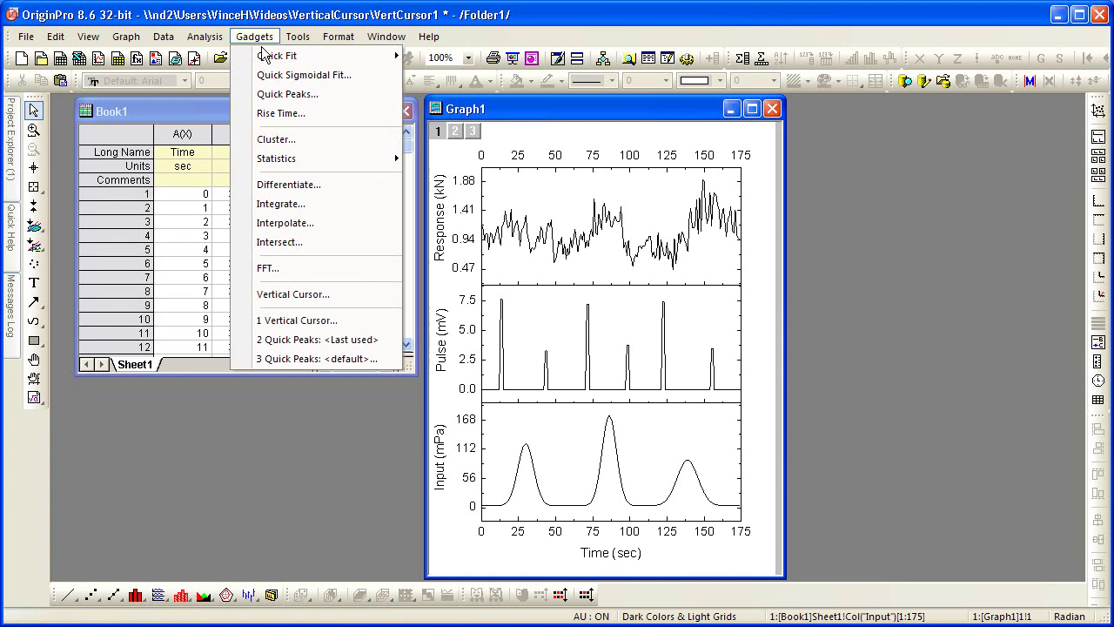
{"action": "left_click", "coordinate": [279, 296]}
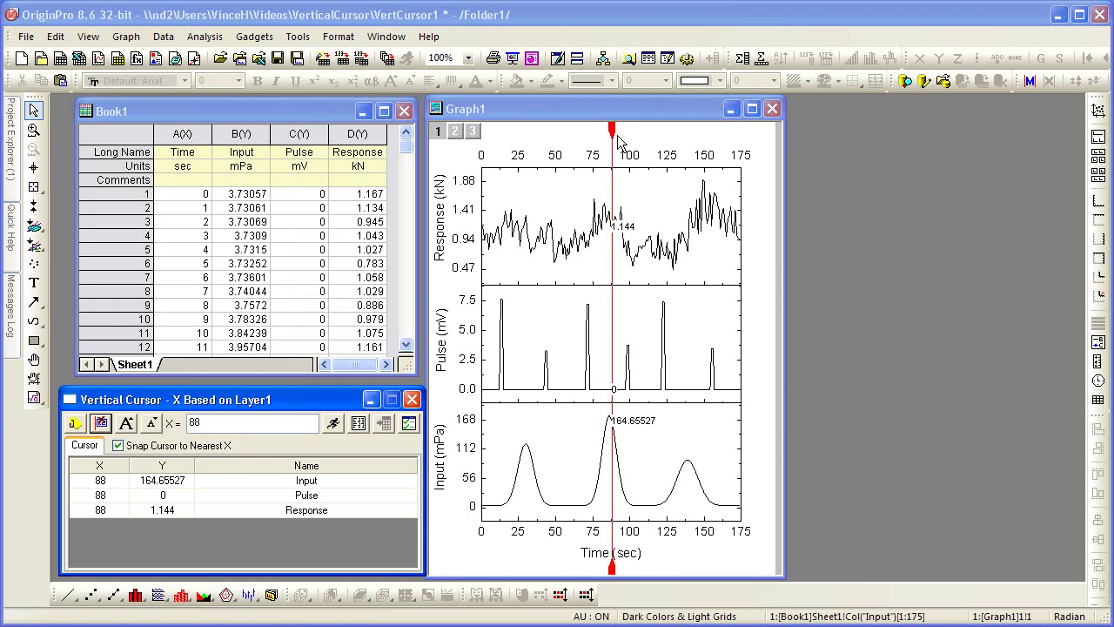
Drag the red cursor to X=119, then back to X=48.
{"action": "left_click_drag", "start_coordinate": [613, 132], "coordinate": [658, 130]}
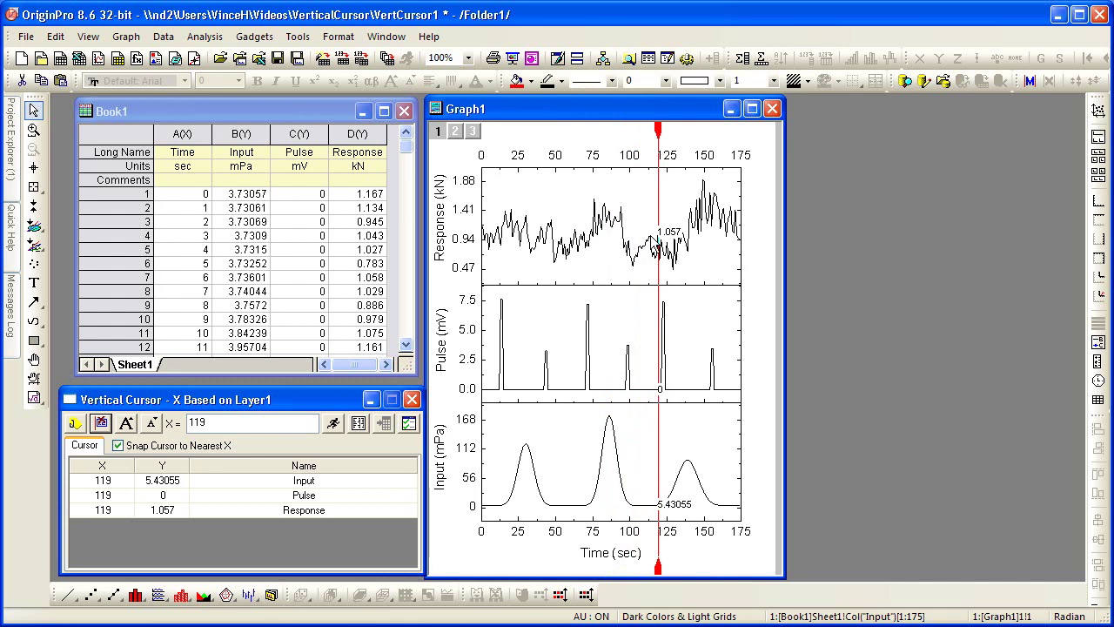
{"action": "left_click_drag", "start_coordinate": [660, 129], "coordinate": [554, 131]}
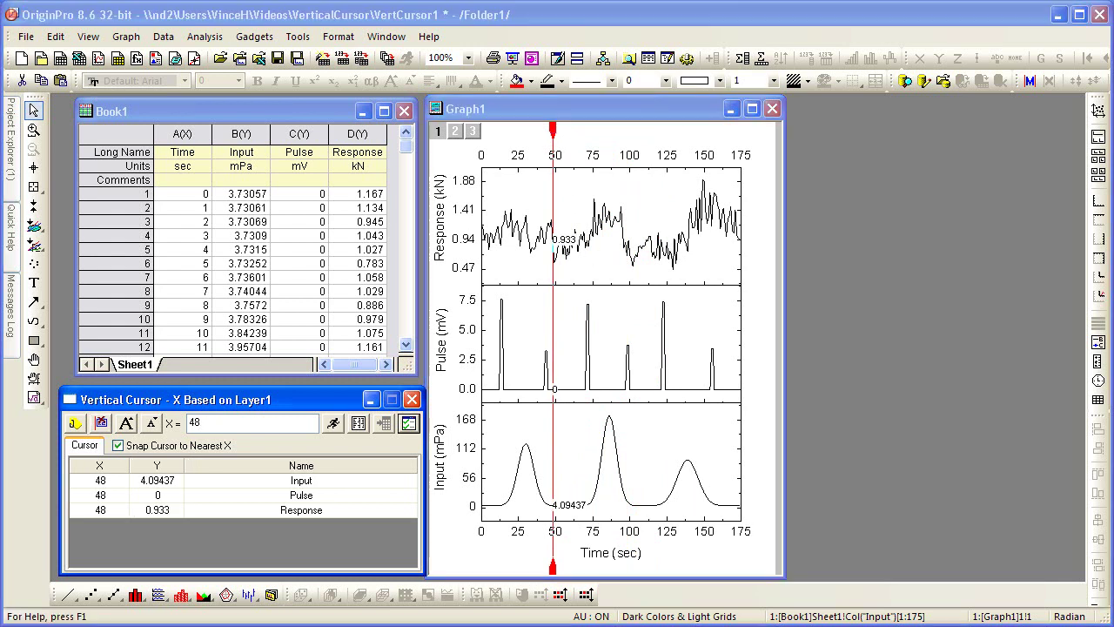
Enlarge the cursor value labels 0.933, 0 and 4.09437, then toggle their display off and on.
{"action": "left_click", "coordinate": [126, 424]}
{"action": "left_click", "coordinate": [126, 424]}
{"action": "left_click", "coordinate": [126, 424]}
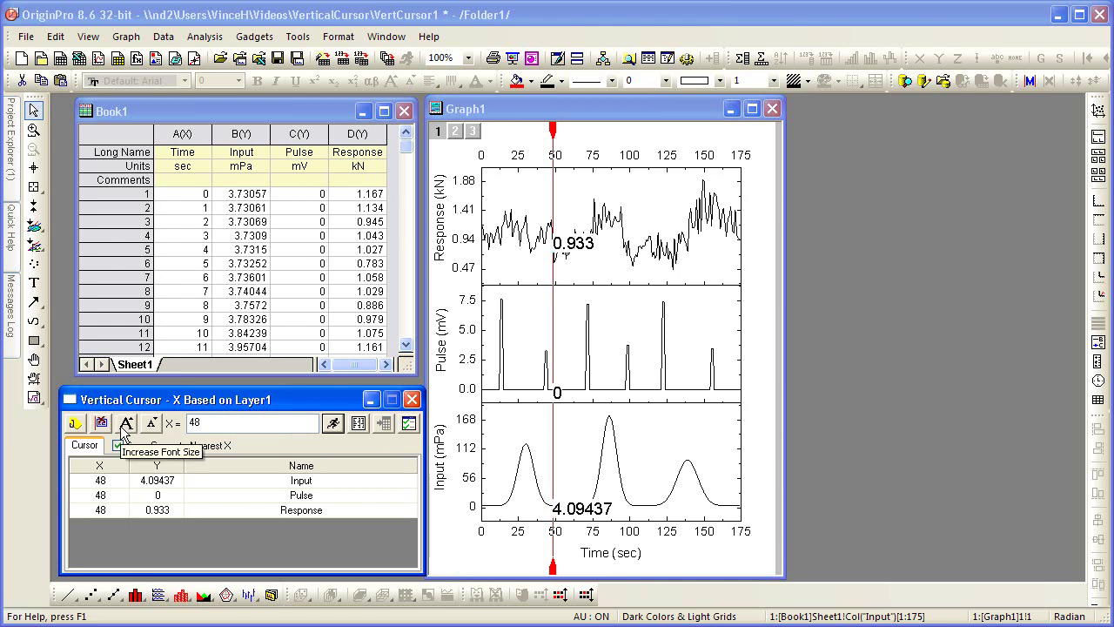
{"action": "left_click", "coordinate": [127, 424]}
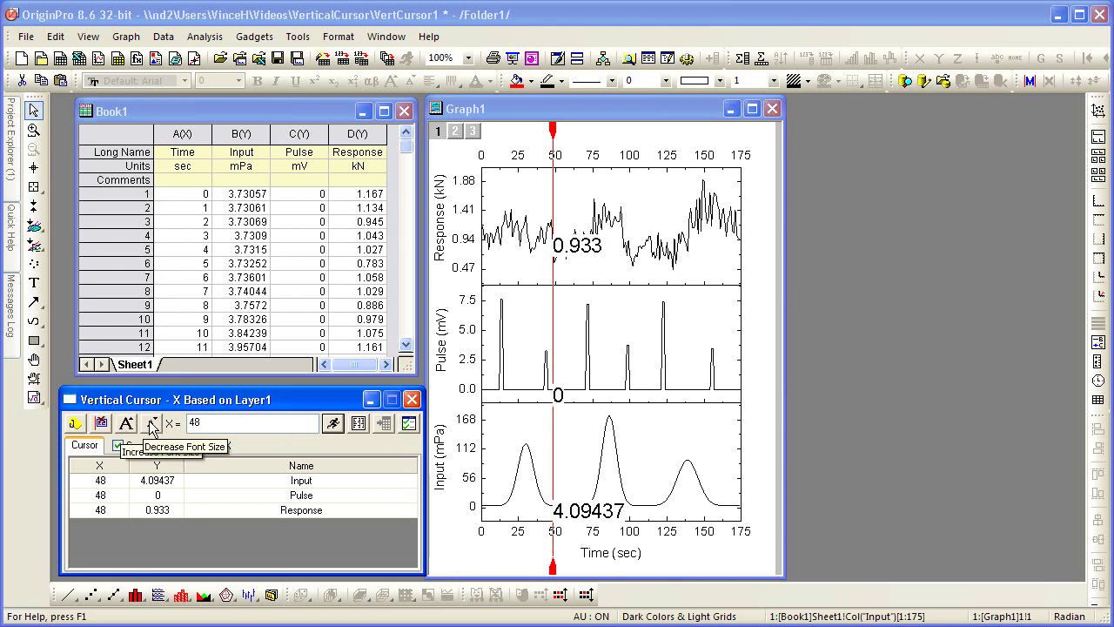
{"action": "left_click", "coordinate": [152, 423]}
{"action": "left_click", "coordinate": [152, 424]}
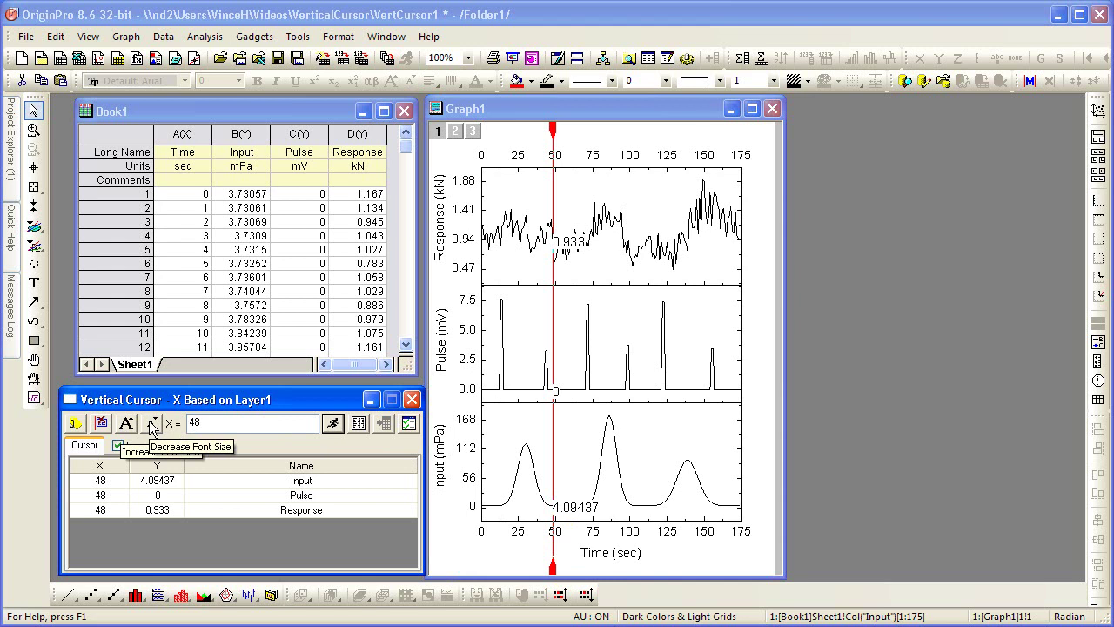
{"action": "left_click", "coordinate": [126, 424]}
{"action": "left_click", "coordinate": [127, 424]}
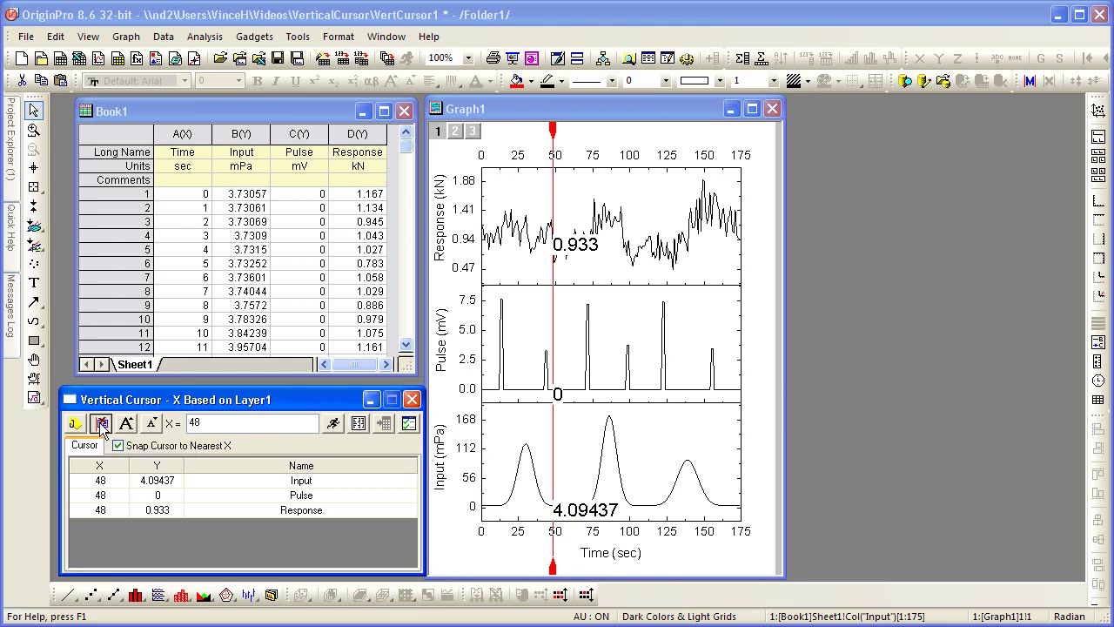
{"action": "left_click", "coordinate": [101, 424]}
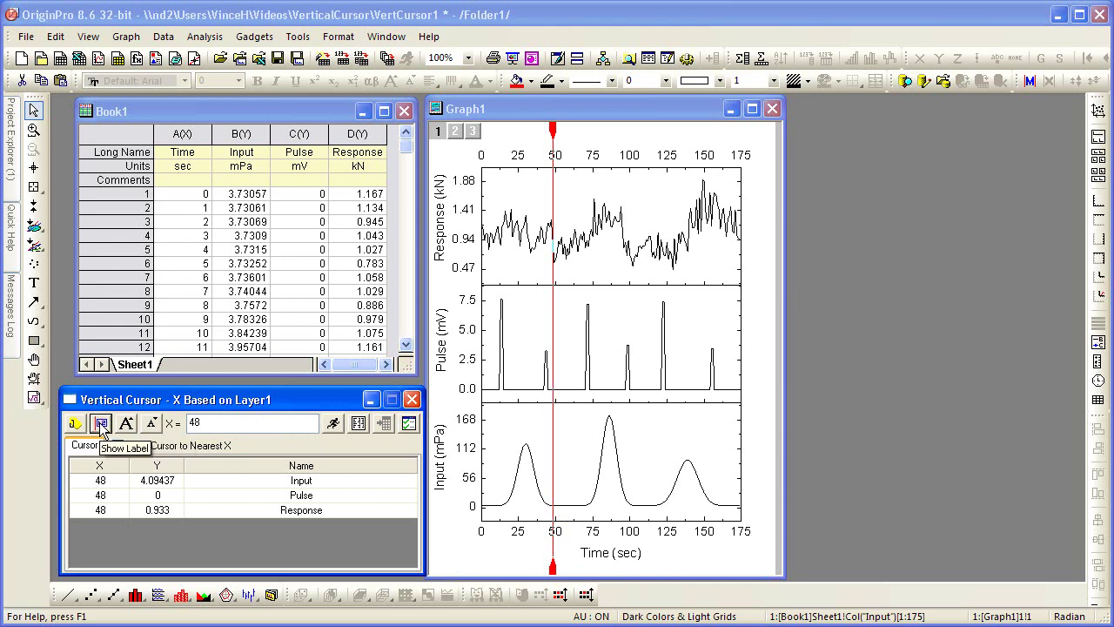
{"action": "left_click", "coordinate": [101, 424]}
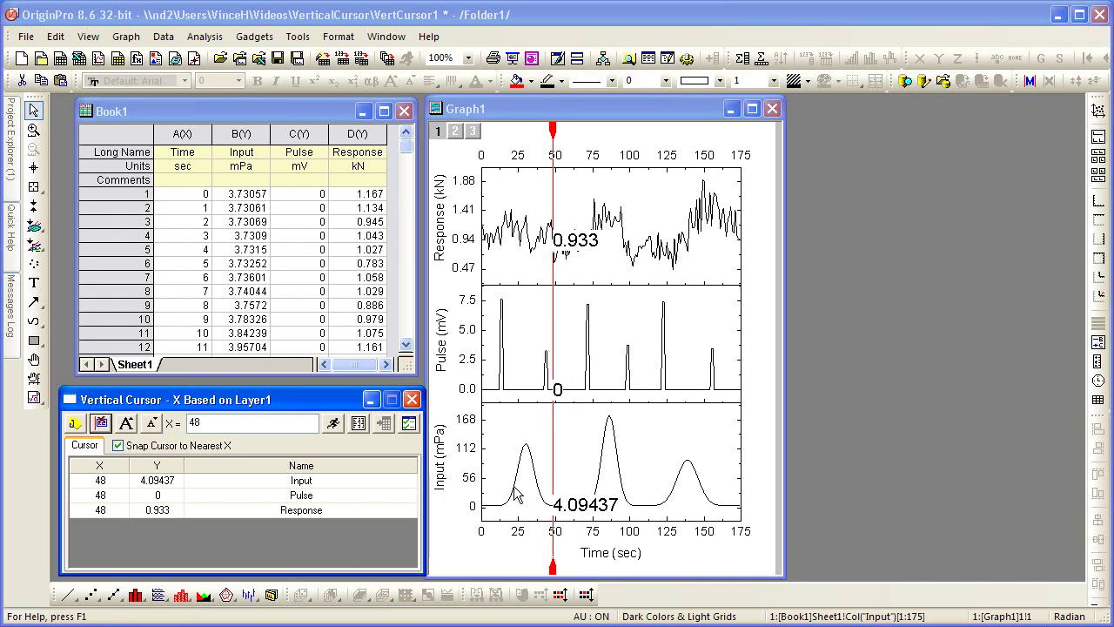
In cursor Preferences, set Label Form to (X, Y) and apply, briefly trying Custom.
{"action": "left_click", "coordinate": [410, 430]}
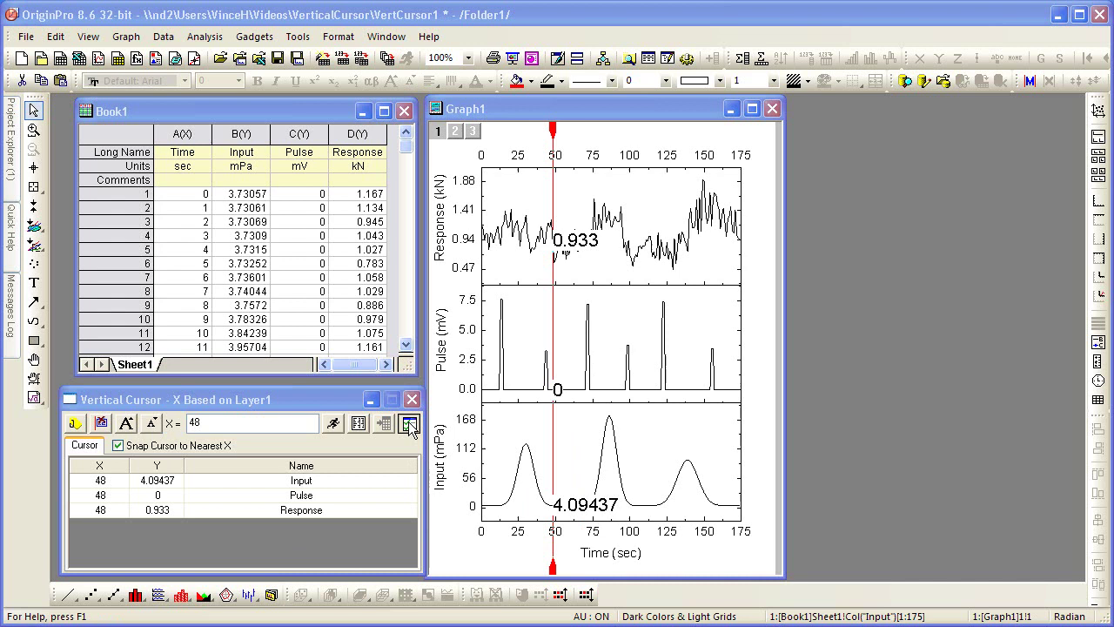
{"action": "left_click_drag", "start_coordinate": [261, 373], "coordinate": [952, 198]}
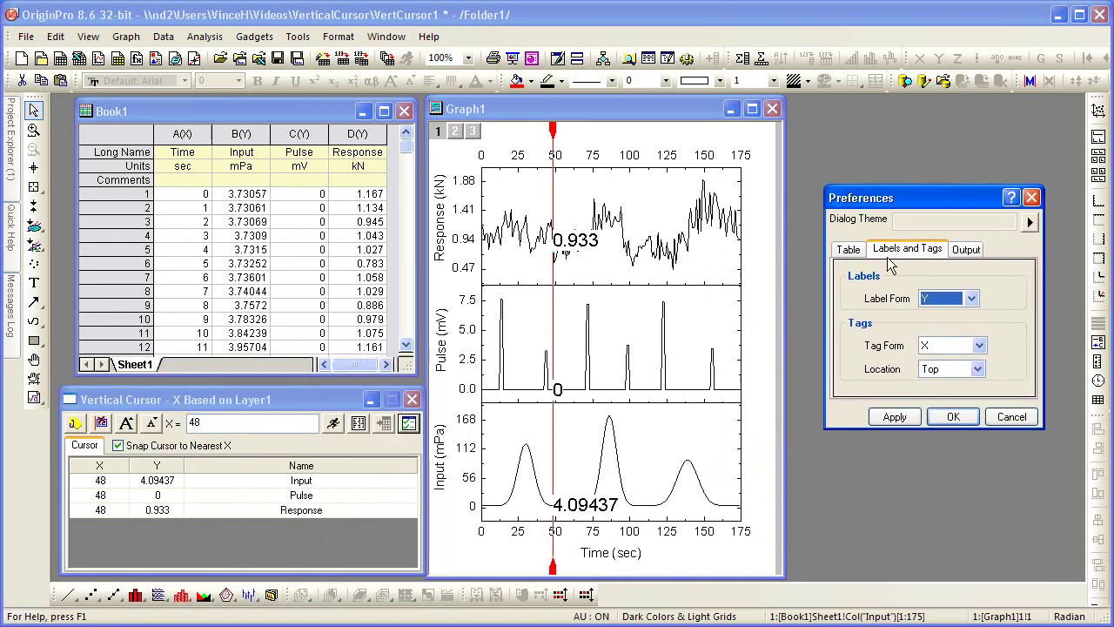
{"action": "left_click", "coordinate": [974, 300]}
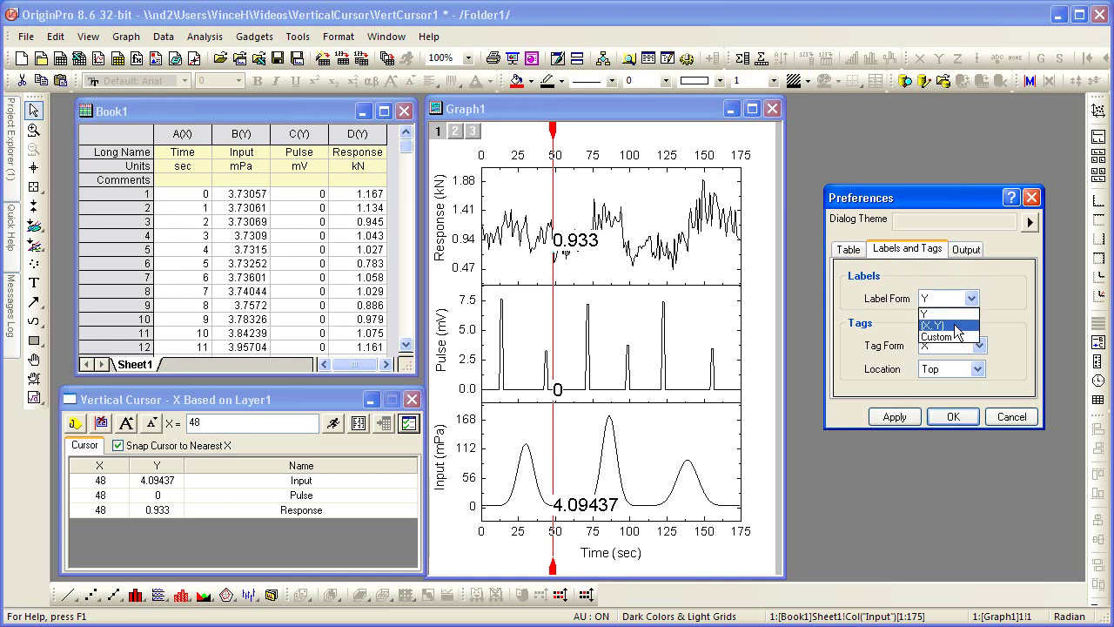
{"action": "left_click", "coordinate": [953, 328]}
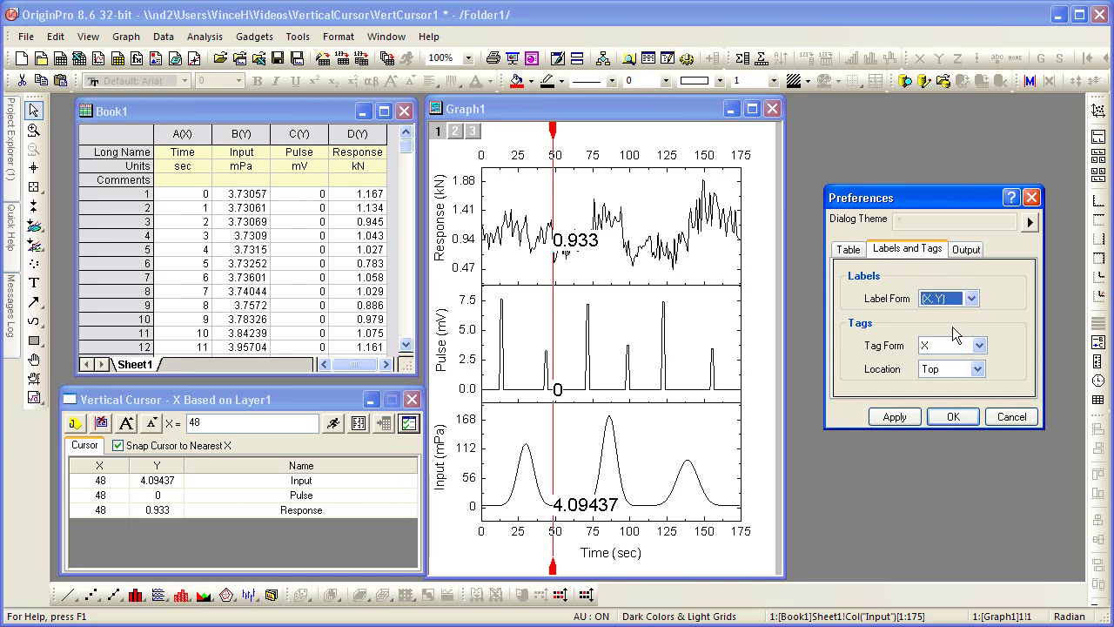
{"action": "left_click", "coordinate": [890, 417]}
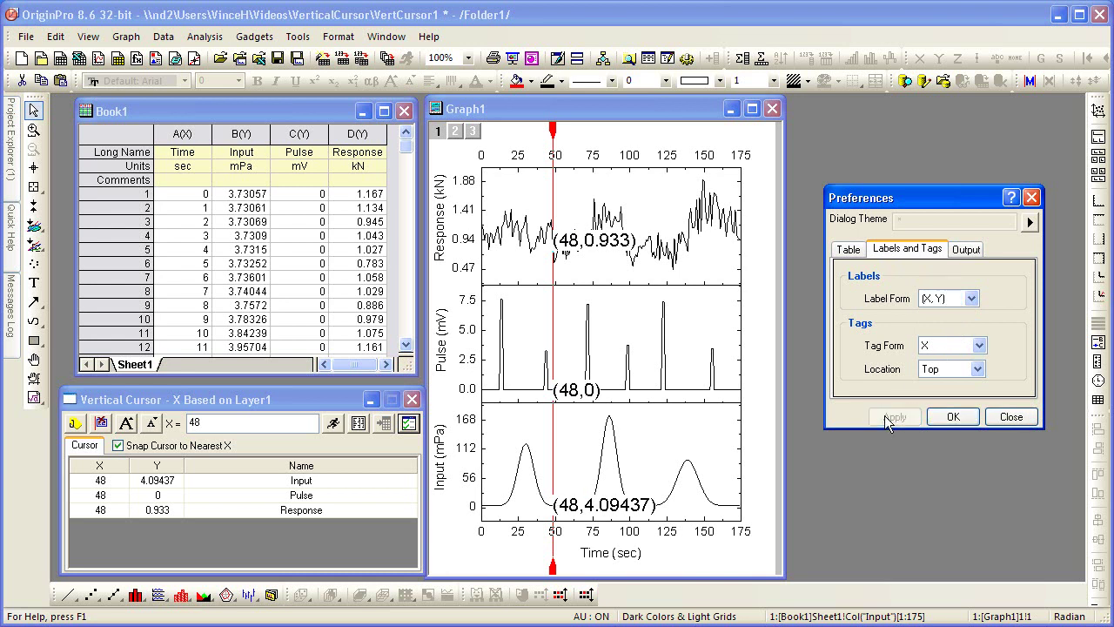
{"action": "left_click", "coordinate": [971, 299]}
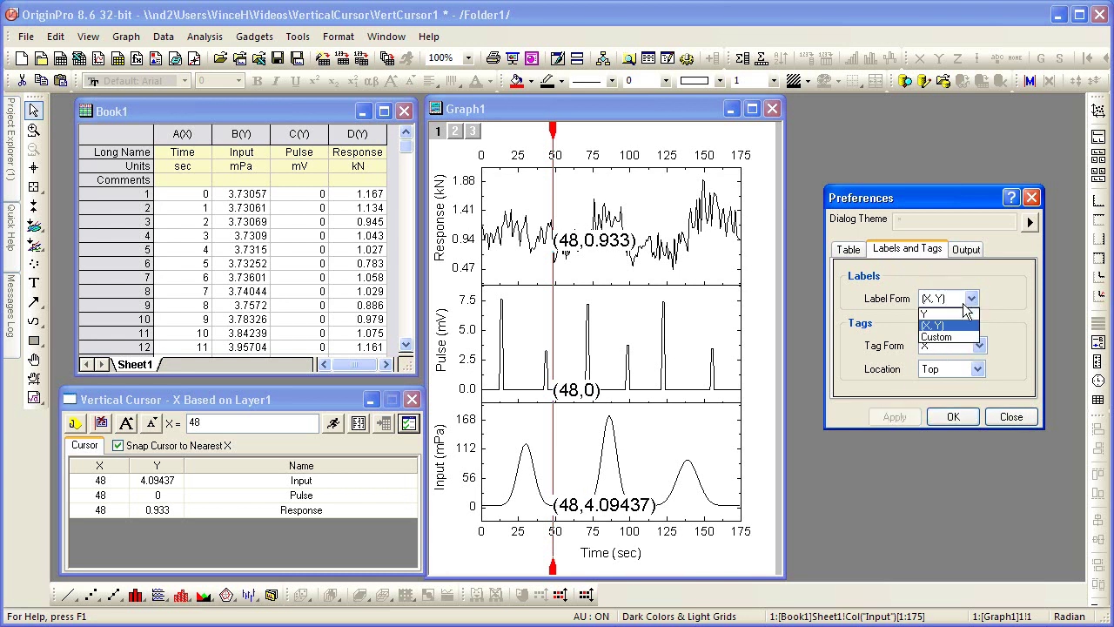
{"action": "left_click", "coordinate": [960, 348]}
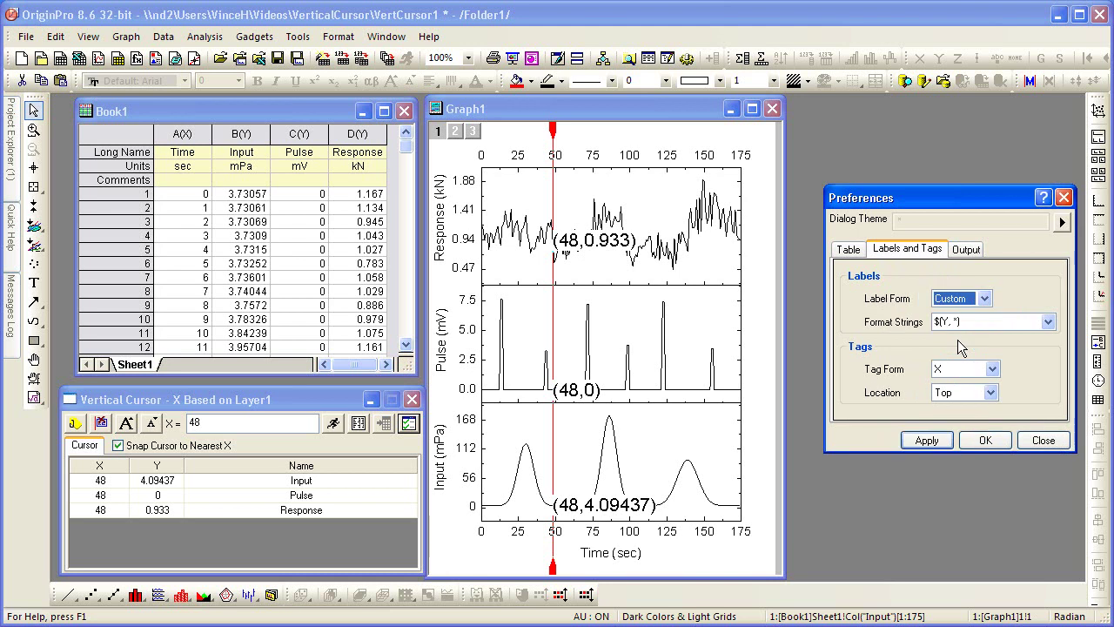
{"action": "left_click", "coordinate": [986, 298]}
{"action": "left_click", "coordinate": [961, 325]}
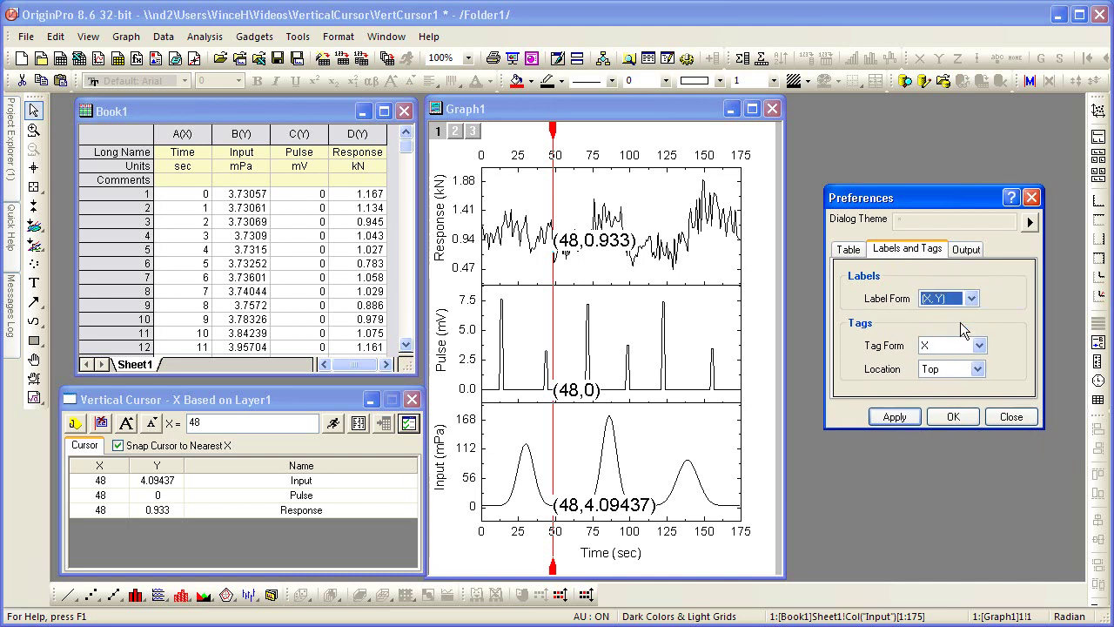
Close Preferences, leave a tag at X=48, and move the cursor to X=115.
{"action": "left_click", "coordinate": [945, 420]}
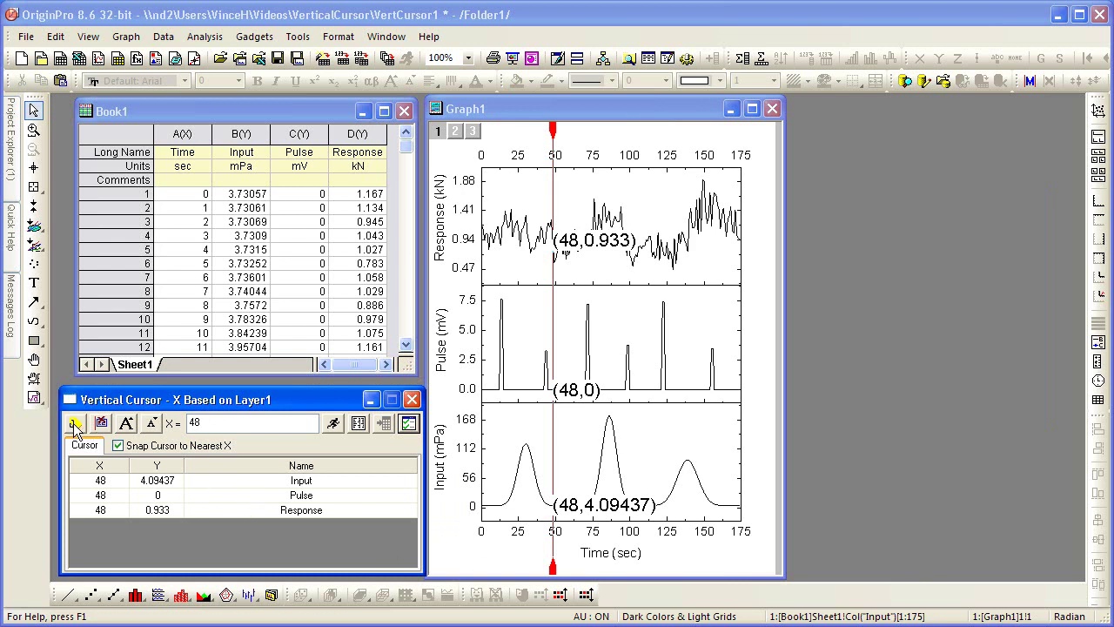
{"action": "left_click", "coordinate": [75, 424]}
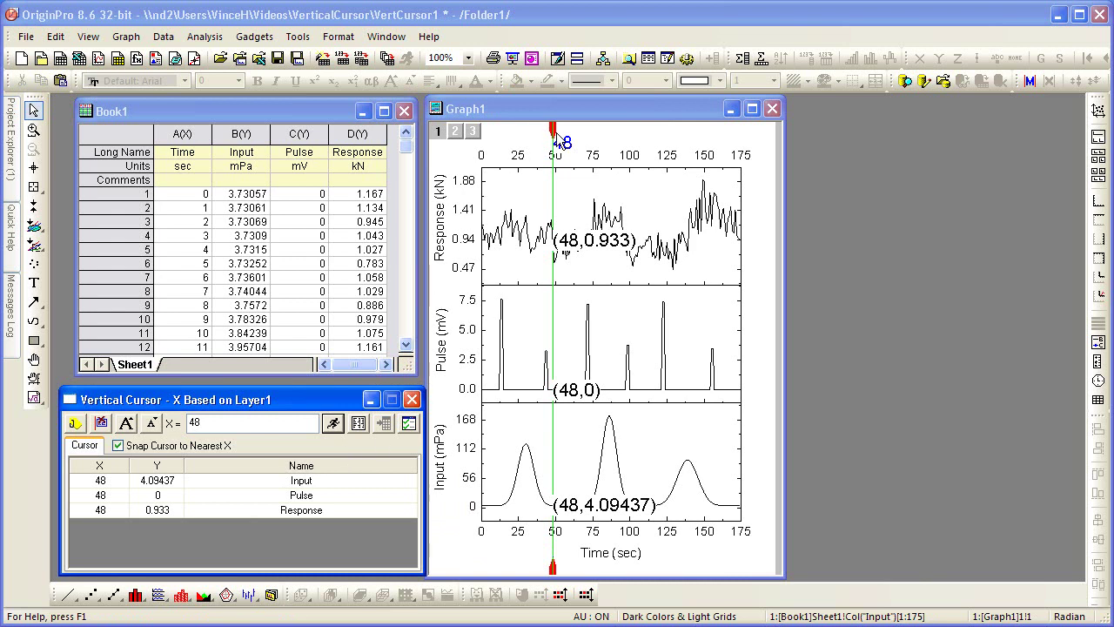
{"action": "left_click_drag", "start_coordinate": [554, 131], "coordinate": [653, 135]}
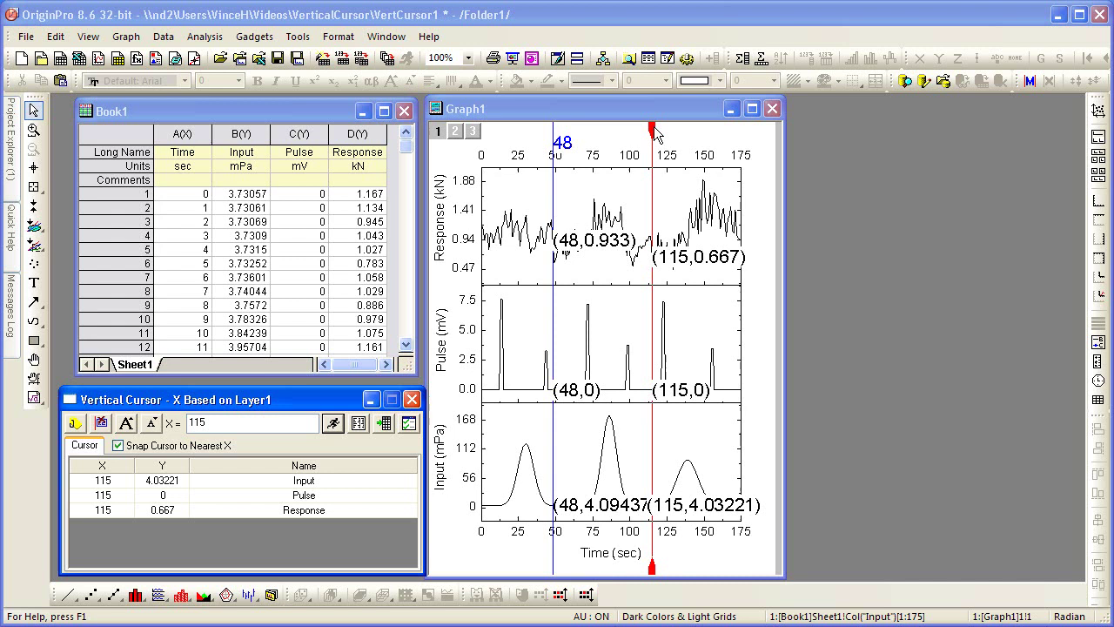
Output cursor reports at X=87 and at X=23.
{"action": "left_click_drag", "start_coordinate": [653, 130], "coordinate": [612, 128]}
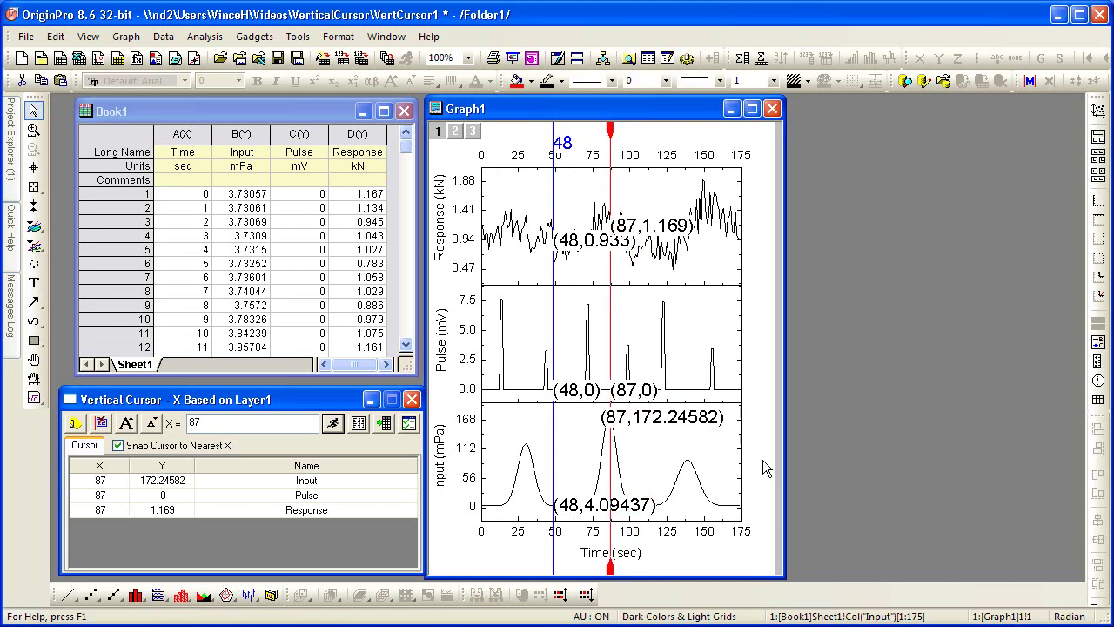
{"action": "left_click", "coordinate": [358, 424]}
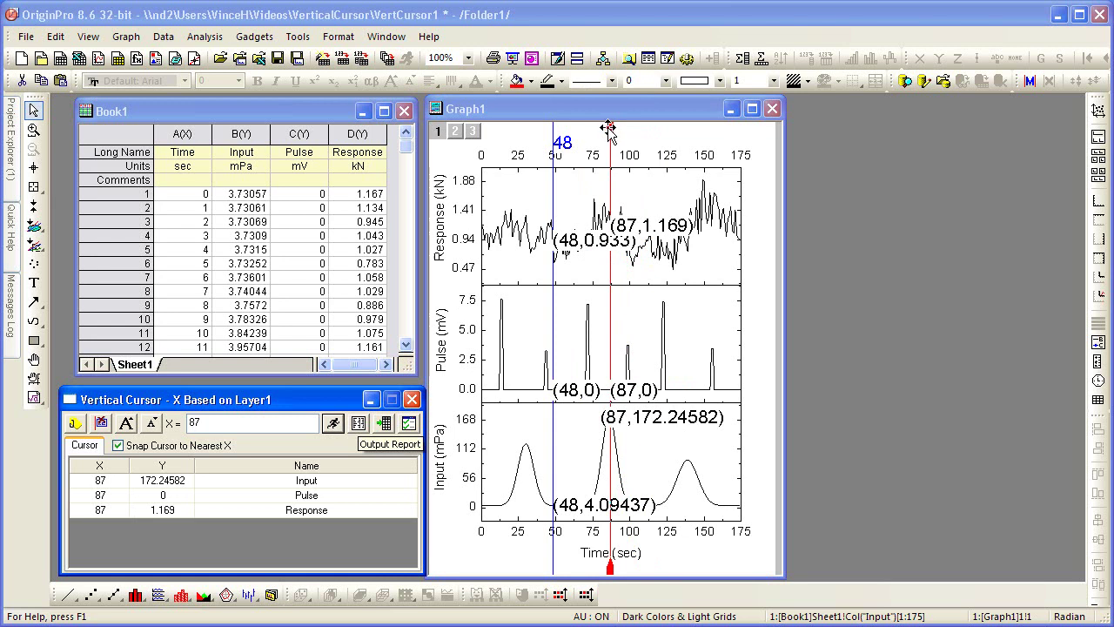
{"action": "left_click_drag", "start_coordinate": [608, 130], "coordinate": [515, 130]}
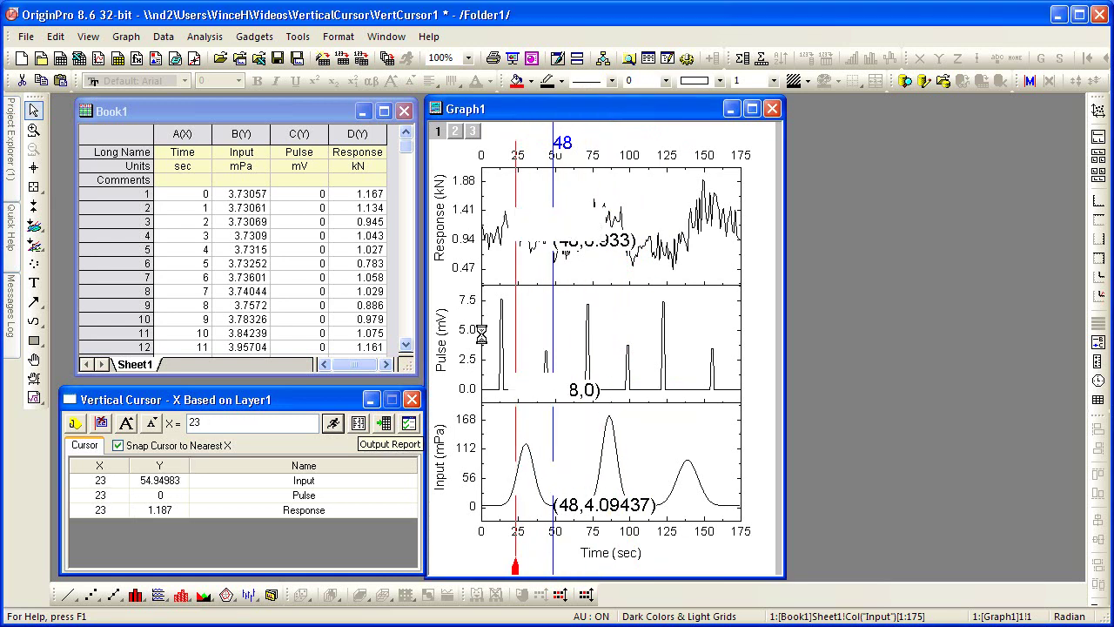
{"action": "left_click", "coordinate": [359, 424]}
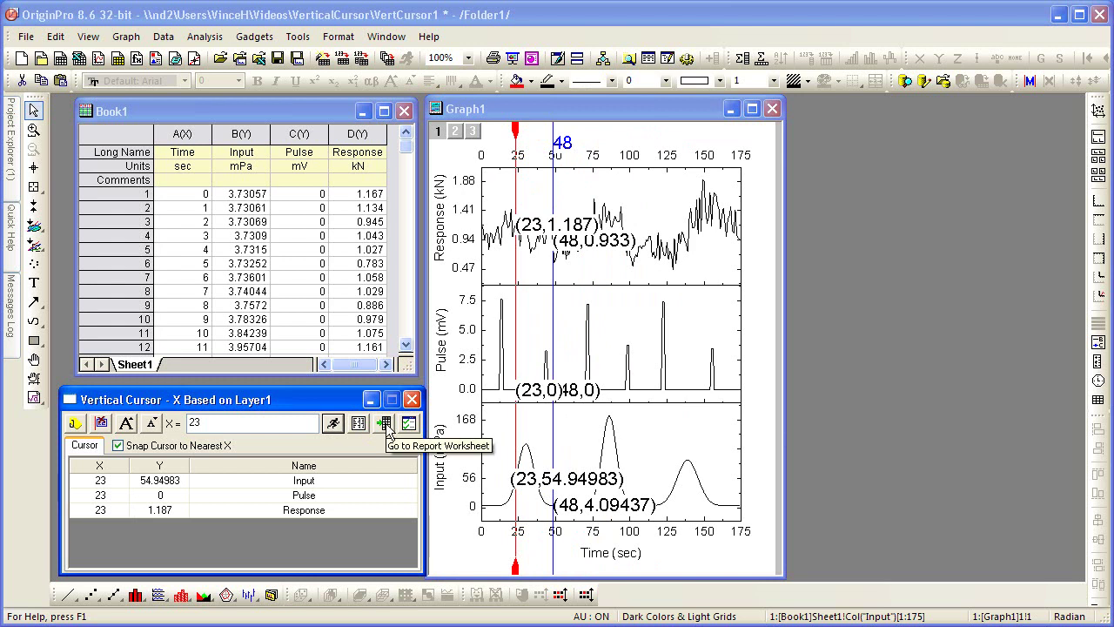
Open the Cursor report worksheet listing points at X=115, 87 and 23.
{"action": "left_click", "coordinate": [388, 429]}
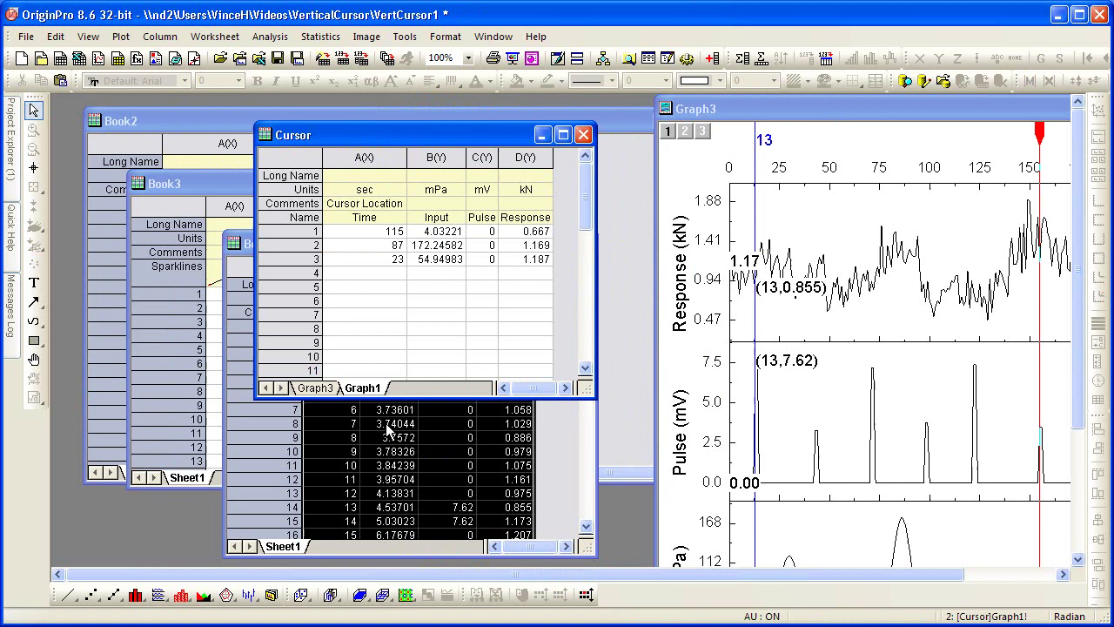